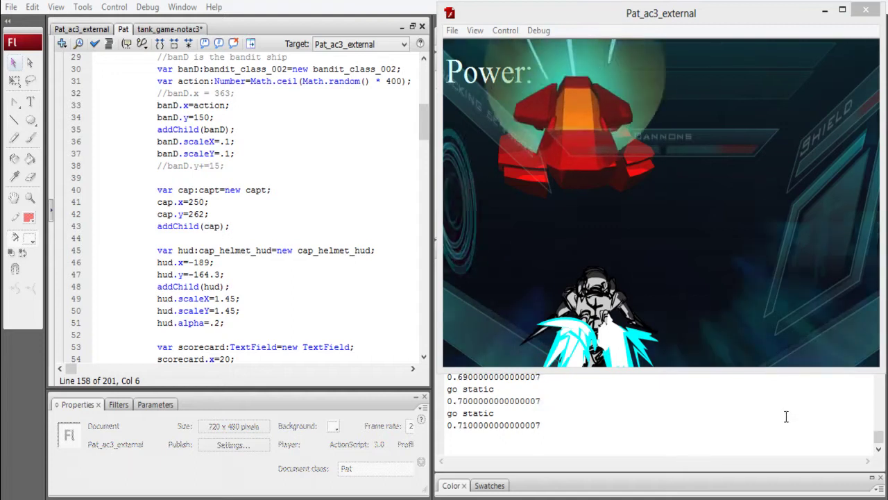
Focus the test window and fly the character up, left, right and down
click(653, 212)
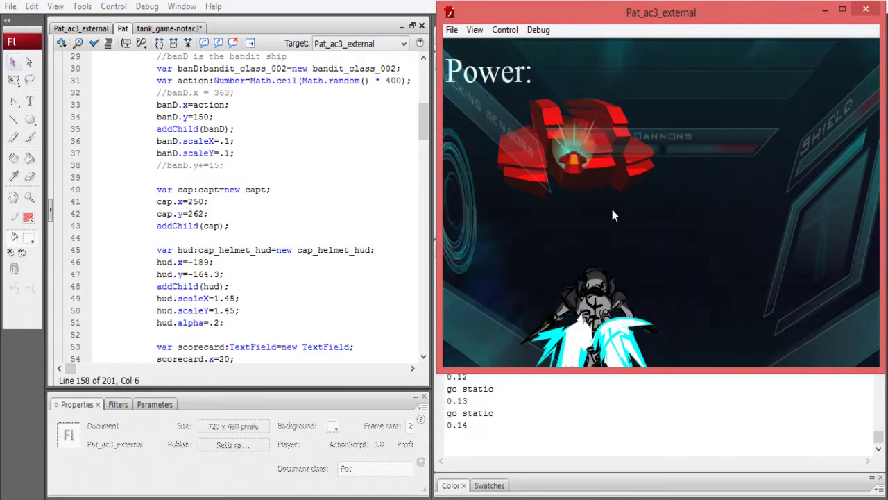
key(Up)
key(Left)
key(Right)
key(Right)
key(Down)
key(Left)
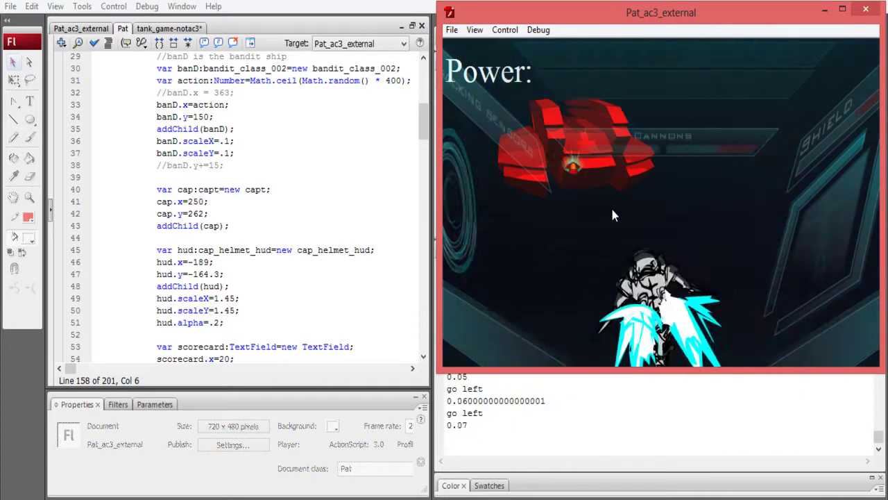
key(Up)
key(Right)
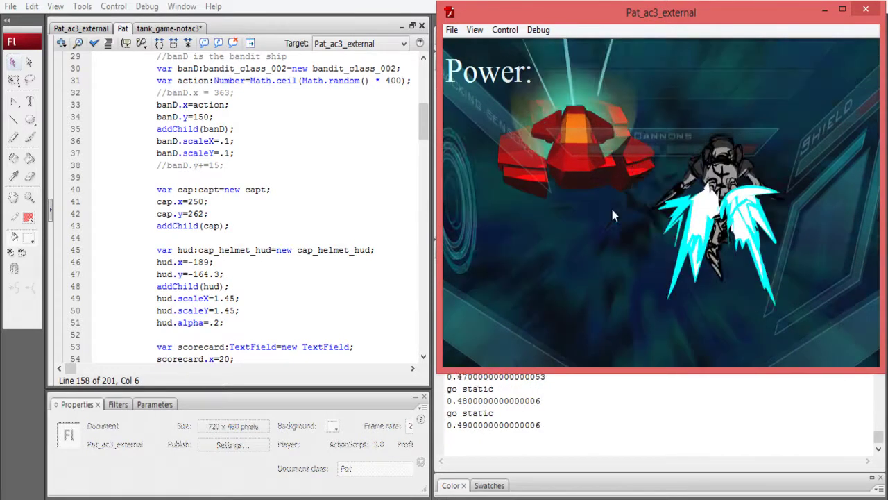
Steer the character right and left, then up, down and sideways
key(Right)
key(Left)
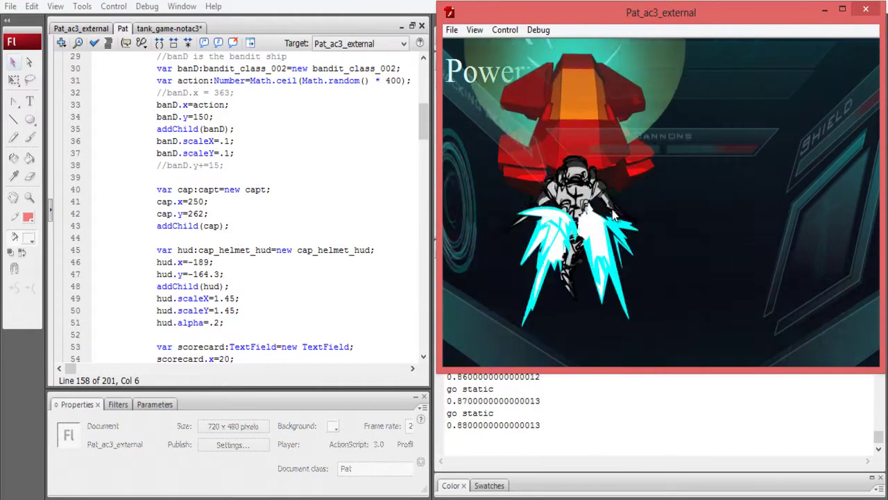
key(Right)
key(Left)
key(Up)
key(Down)
key(Left)
key(Right)
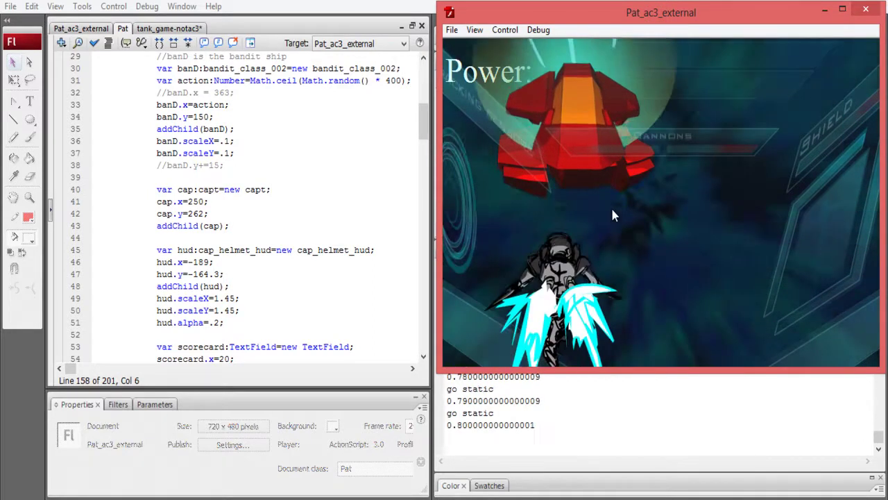
Fly the character up-left, down, then up-right before letting it idle
key(Right)
key(Left)
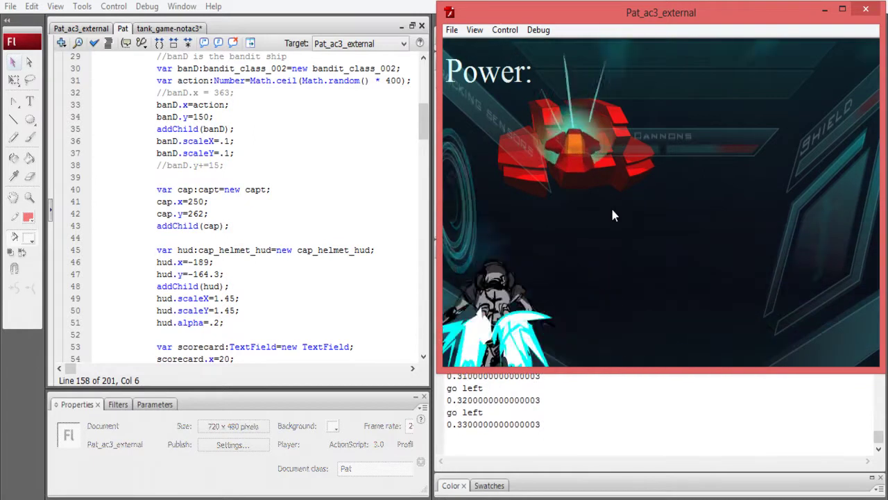
key(Up)
key(Left)
key(Down)
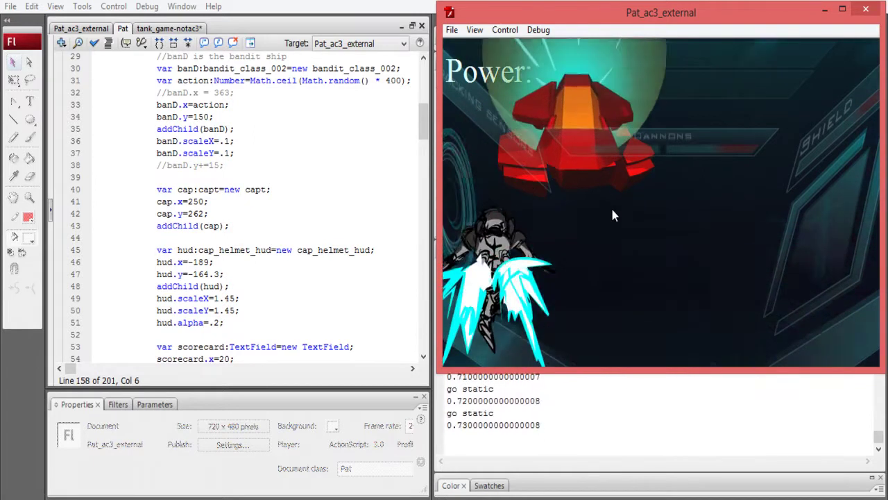
key(Down)
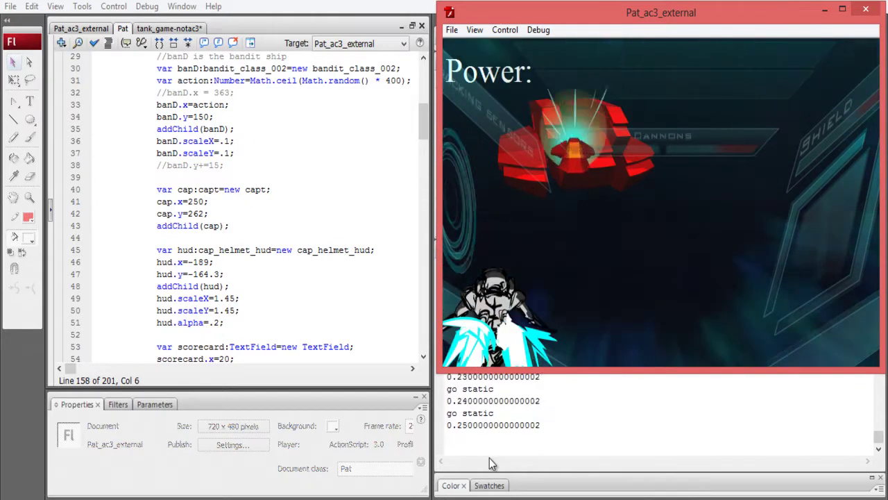
key(Up)
key(Right)
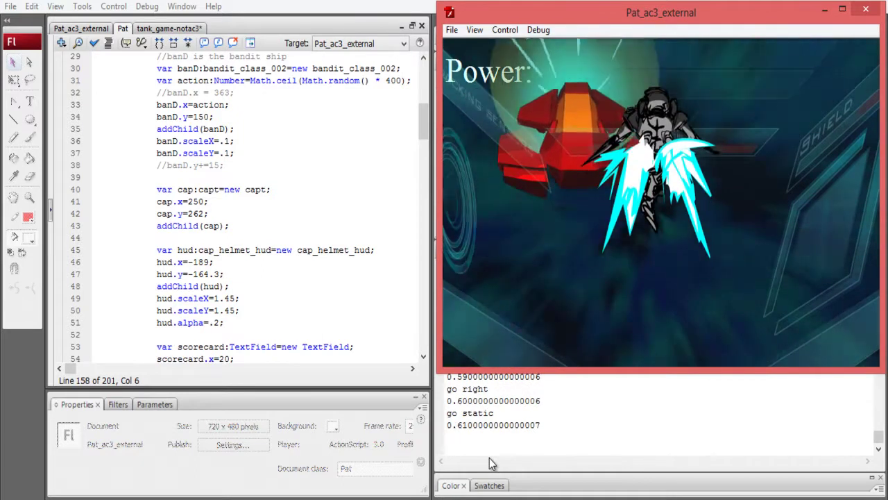
key(Down)
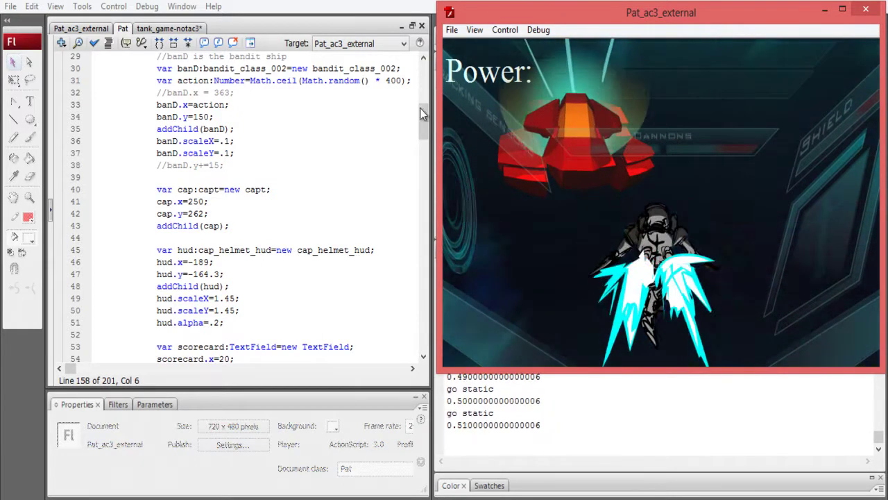
mouse_move(425, 115)
mouse_down()
mouse_move(431, 328)
mouse_move(430, 236)
mouse_up()
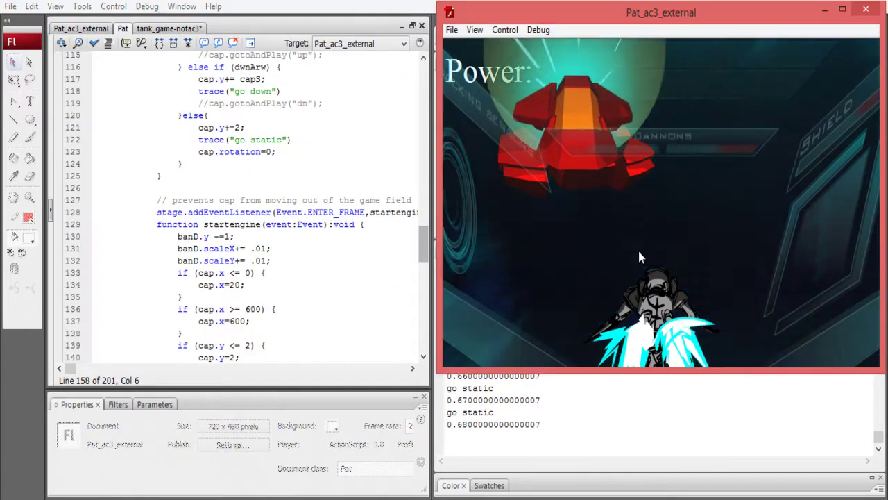
Relaunch the test movie with Ctrl+Enter and fly the character up, right, left and down
key(ctrl+Return)
key(Up)
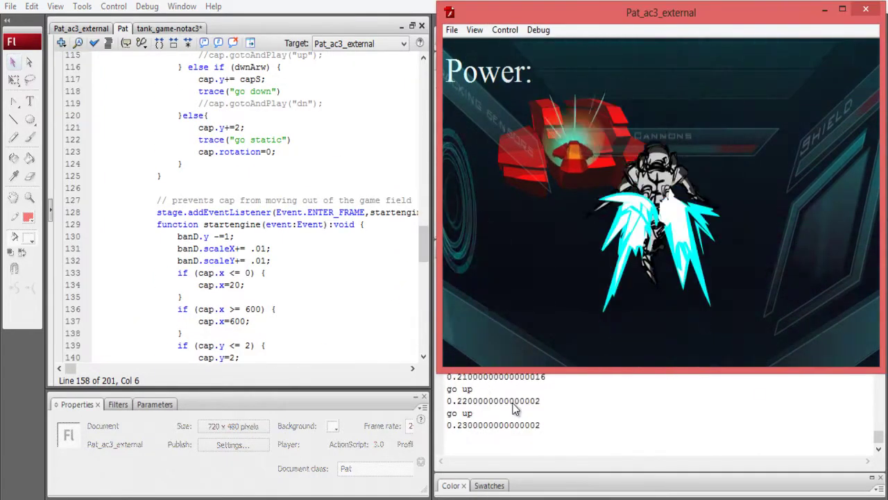
key(Right)
key(Left)
key(Right)
key(Down)
key(Left)
Move the character right and back left, then toward the centre-right and down
key(Right)
key(Left)
key(Left)
key(Right)
key(Left)
key(Right)
key(Down)
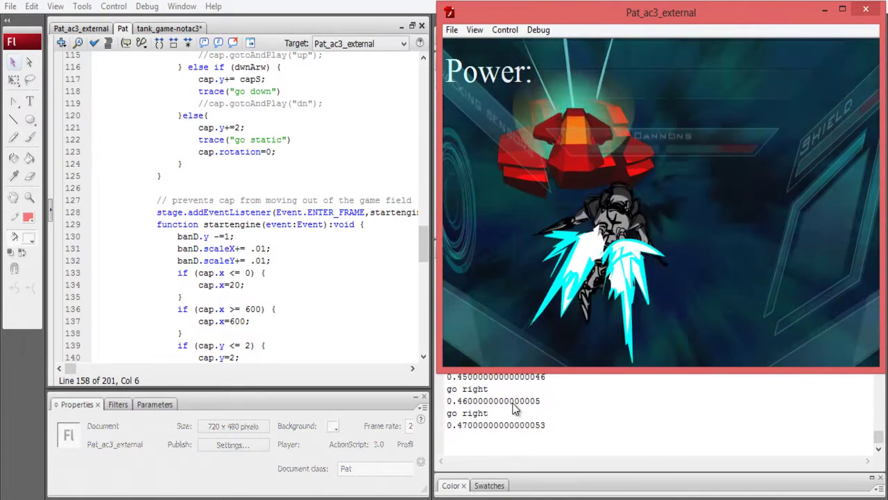
Push the character further right, then bring it down to the lower left
key(Right)
key(Right)
key(Right)
key(Left)
key(Up)
key(Down)
key(Right)
key(Left)
key(Left)
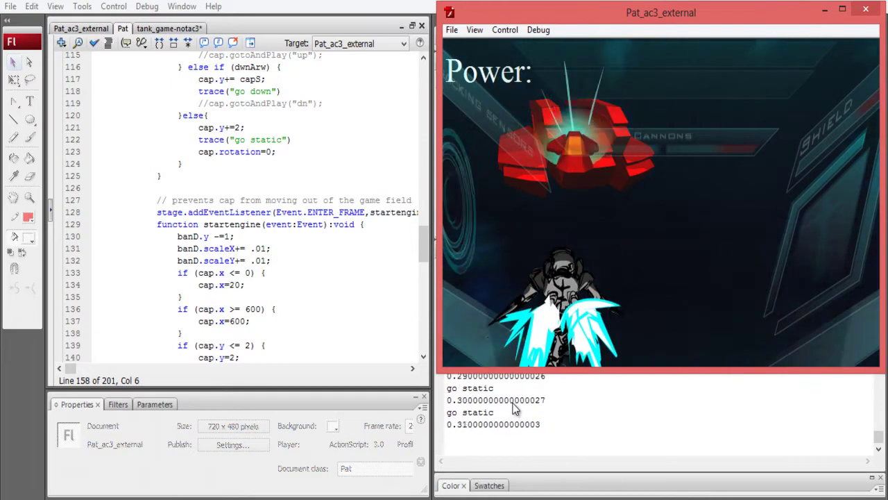